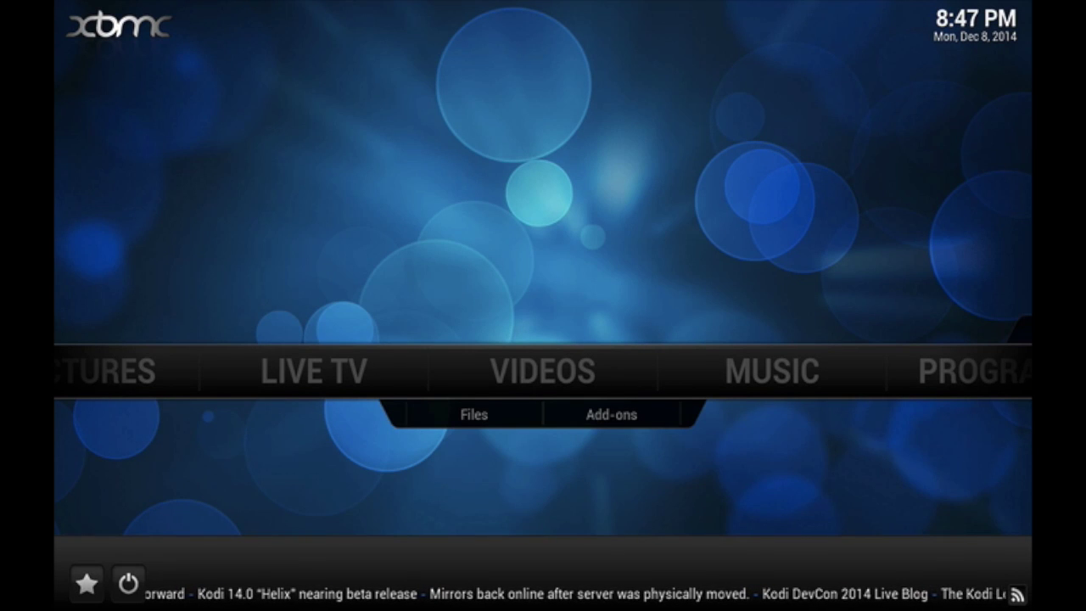
# Stay on the XBMC home screen while the default Kodi news ticker scrolls.
pyautogui.moveTo(319, 371)
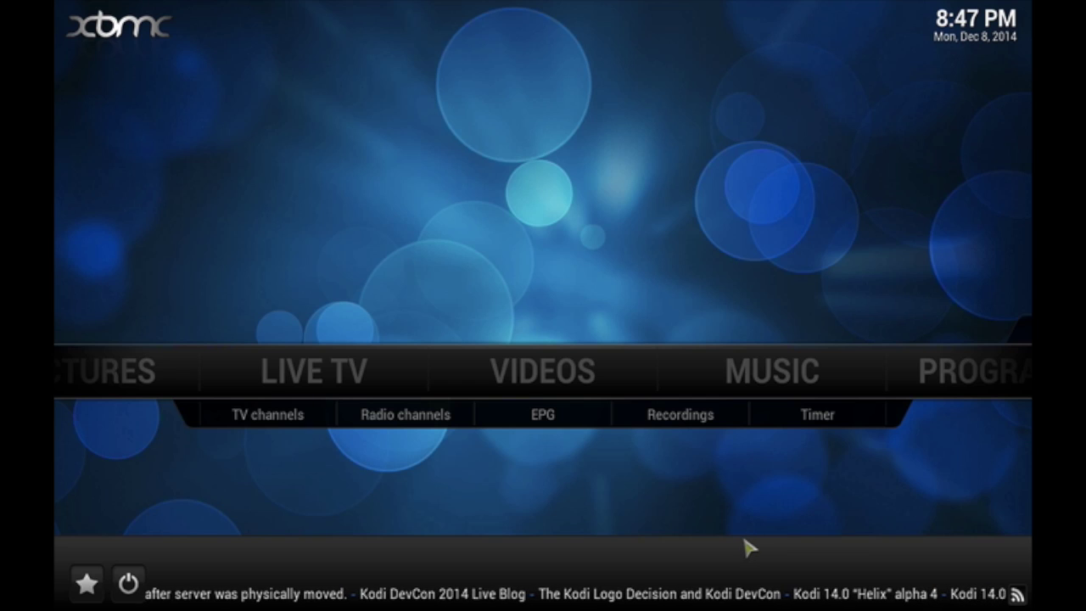
# Turn off Show RSS news feeds under SYSTEM > Settings > Appearance > Skin and return home.
pyautogui.moveTo(562, 363)
pyautogui.press('Right')
pyautogui.press('Right')
pyautogui.press('Right')
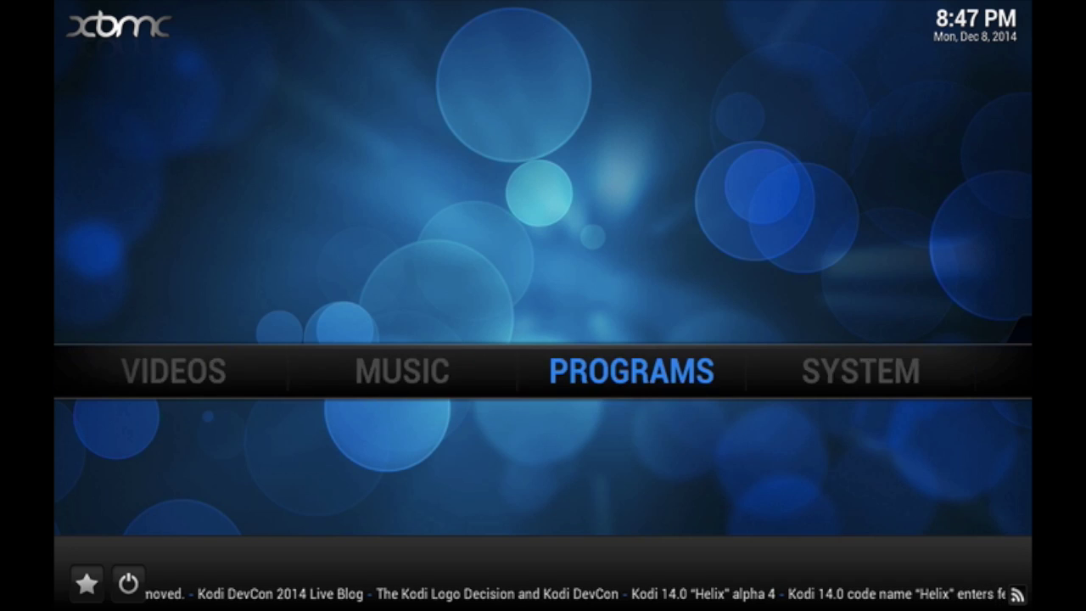
pyautogui.press('Down')
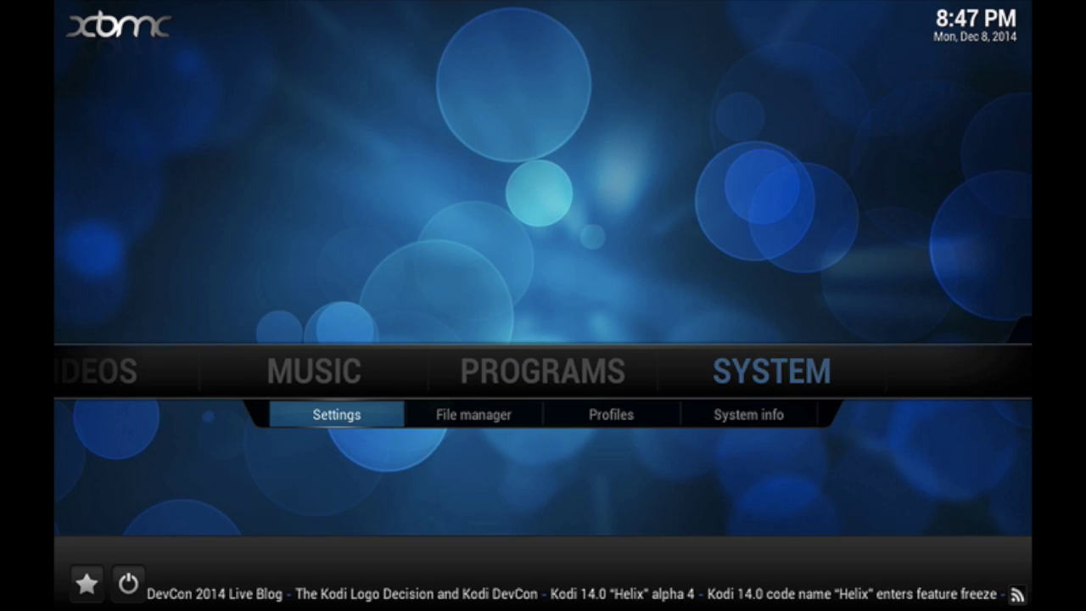
pyautogui.press('Return')
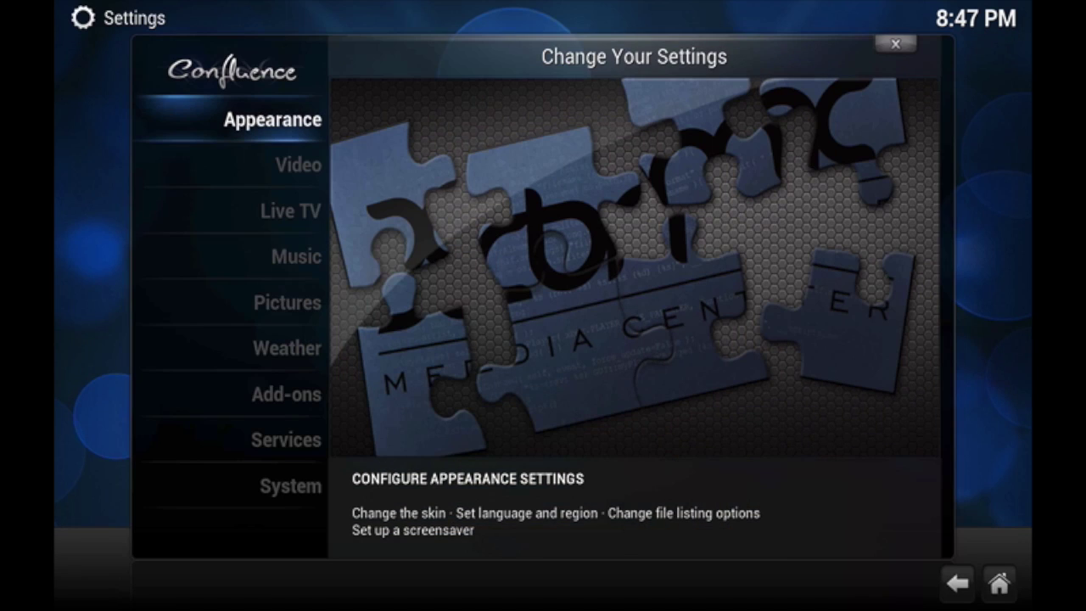
pyautogui.press('Return')
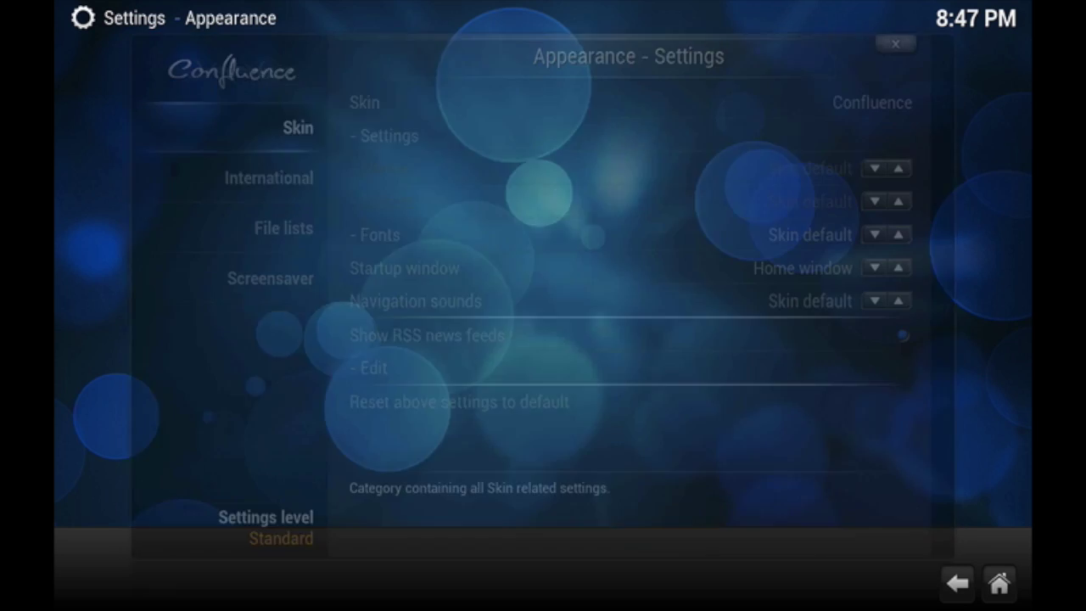
pyautogui.press('Down')
pyautogui.press('Down')
pyautogui.press('Down')
pyautogui.press('Down')
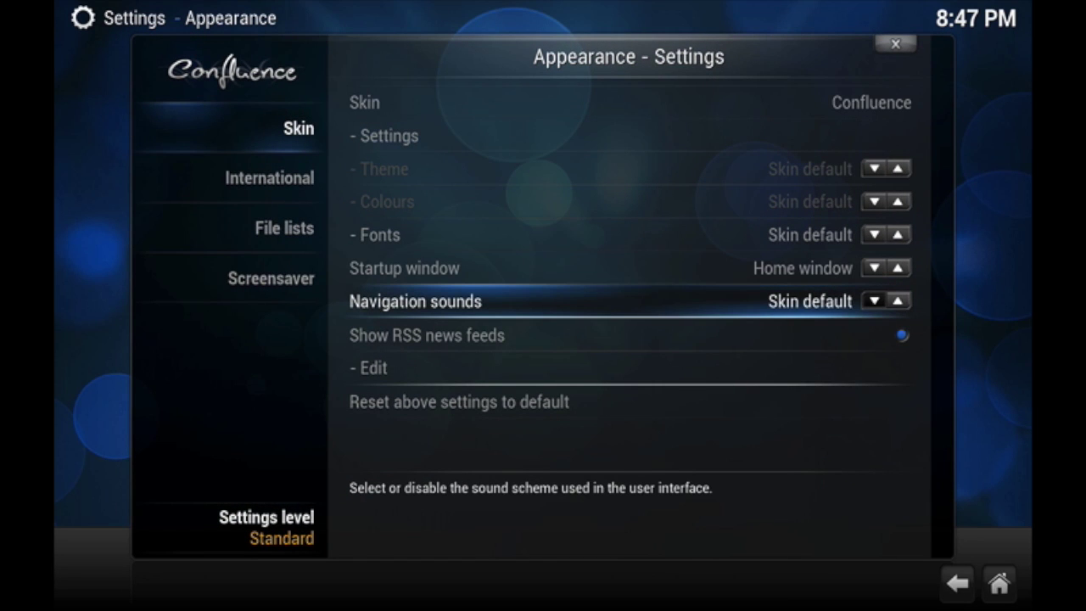
pyautogui.press('Down')
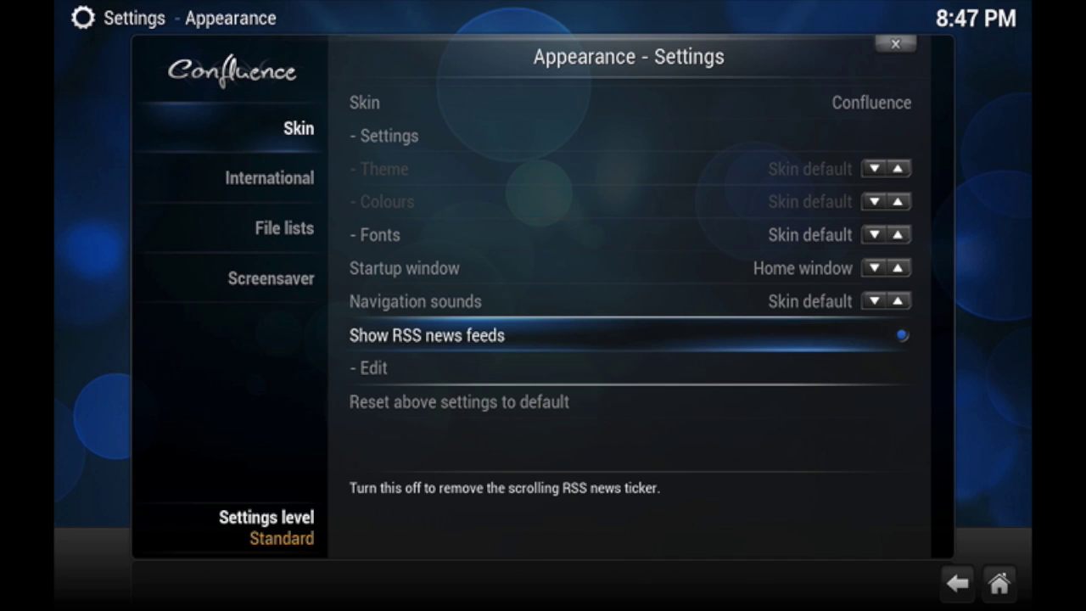
pyautogui.press('Return')
pyautogui.press('Escape')
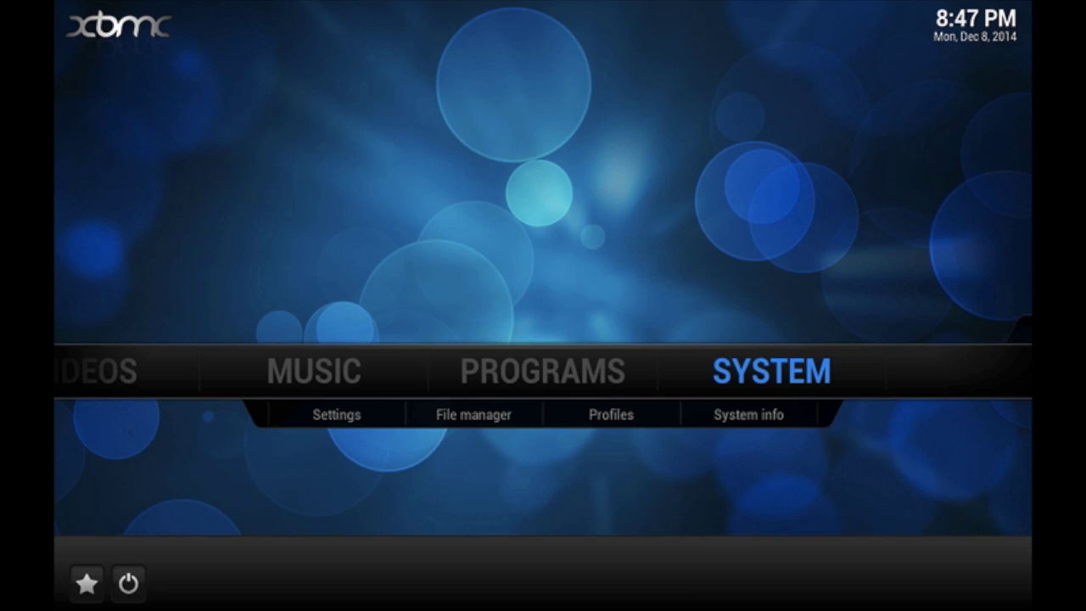
# Re-enable Show RSS news feeds in Appearance settings and open the RSS Editor via '- Edit'.
pyautogui.press('Down')
pyautogui.press('Return')
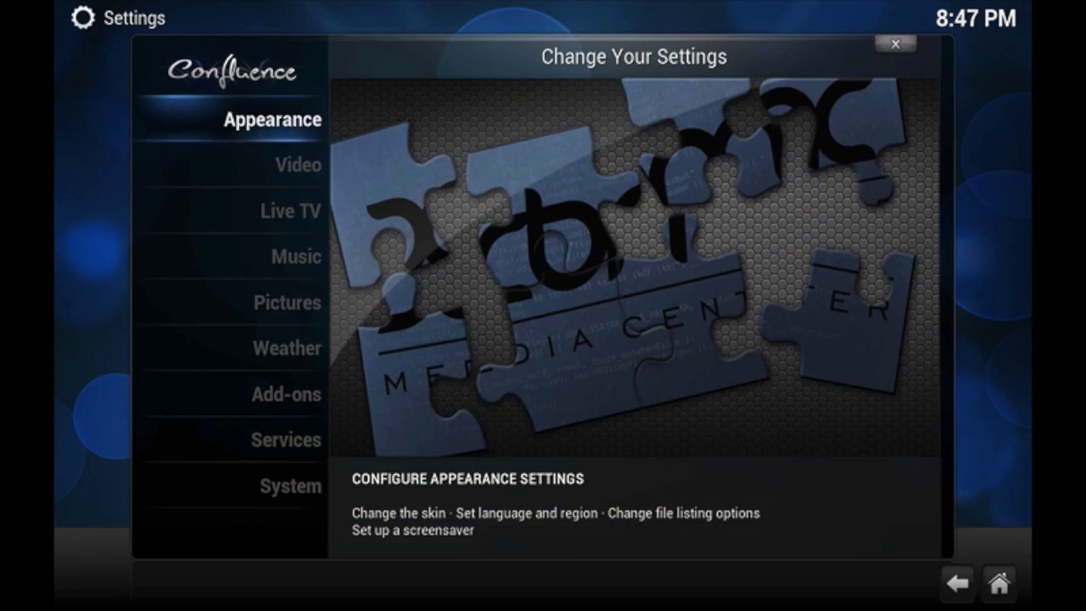
pyautogui.press('Return')
pyautogui.press('Right')
pyautogui.press('Down')
pyautogui.press('Down')
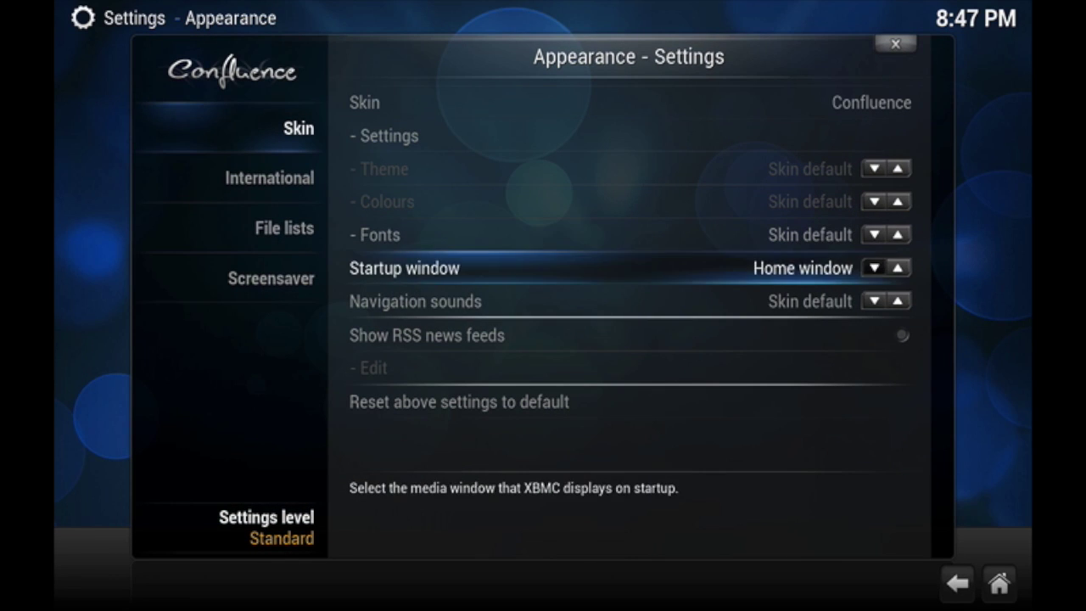
pyautogui.press('Down')
pyautogui.press('Down')
pyautogui.press('Return')
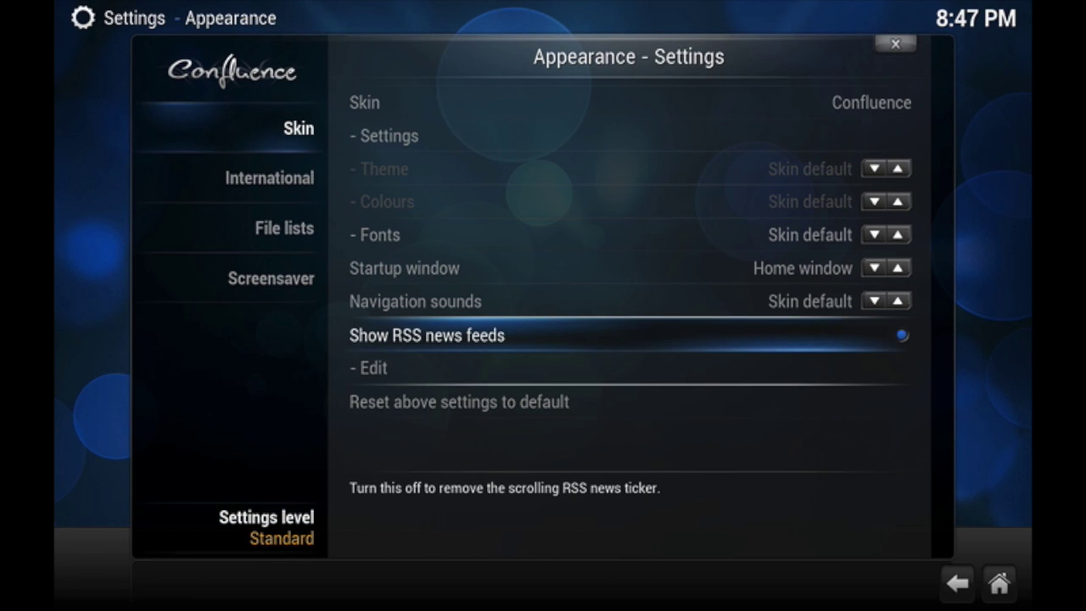
pyautogui.press('Down')
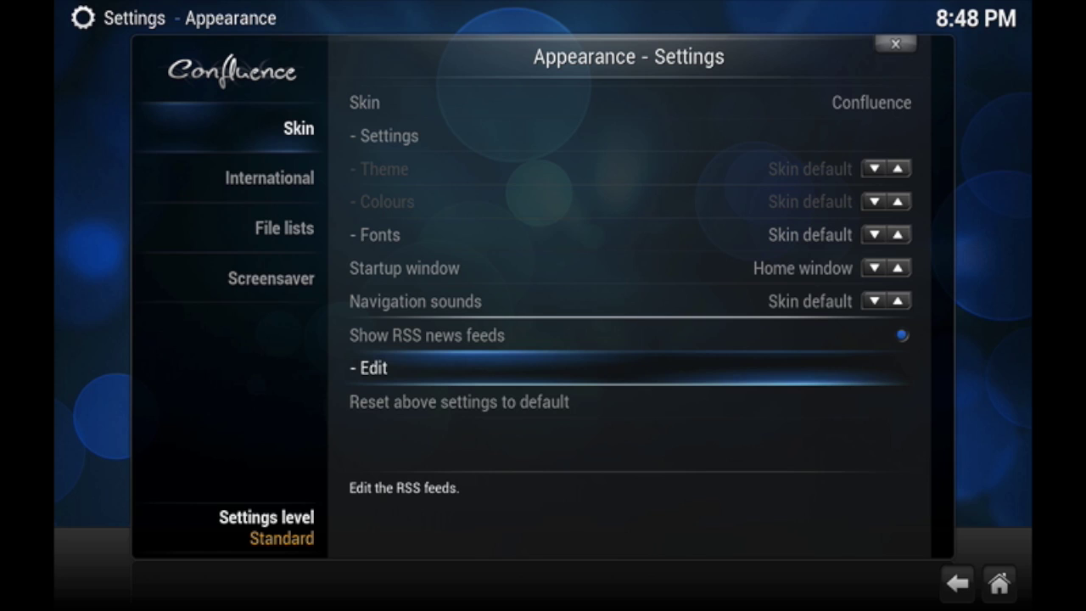
pyautogui.press('Return')
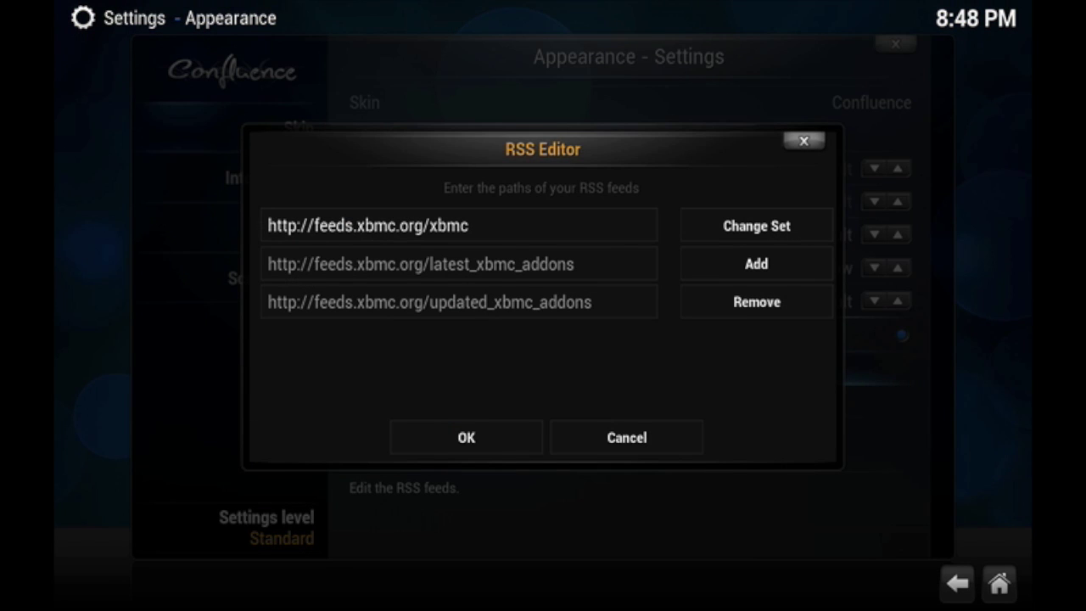
# Remove the latest_xbmc_addons and updated_xbmc_addons feeds, leaving only feeds.xbmc.org/xbmc.
pyautogui.press('Down')
pyautogui.press('Up')
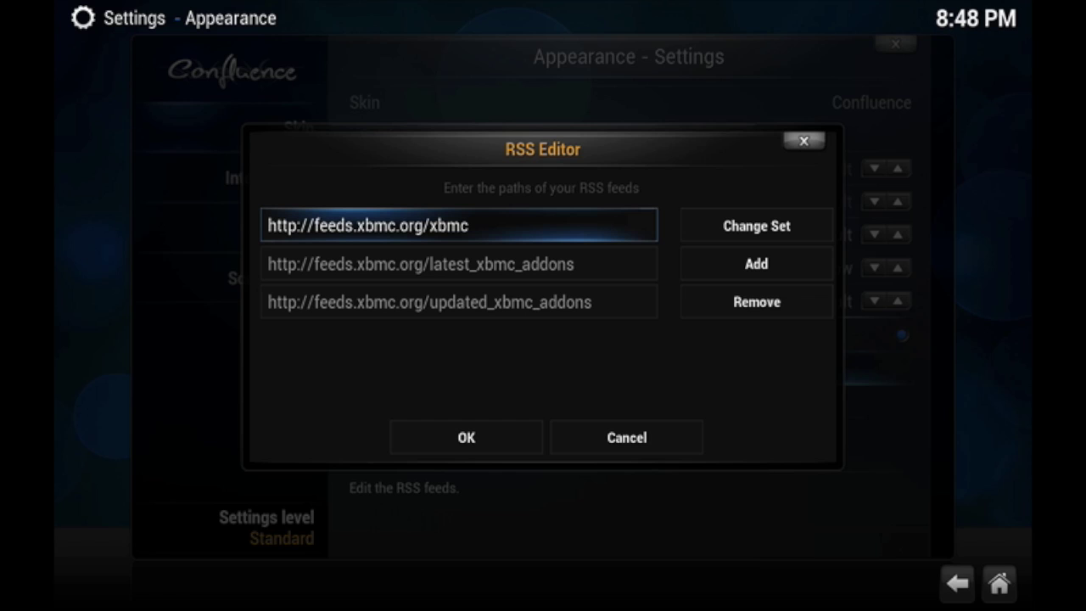
pyautogui.press('Down')
pyautogui.press('Right')
pyautogui.press('Down')
pyautogui.press('Down')
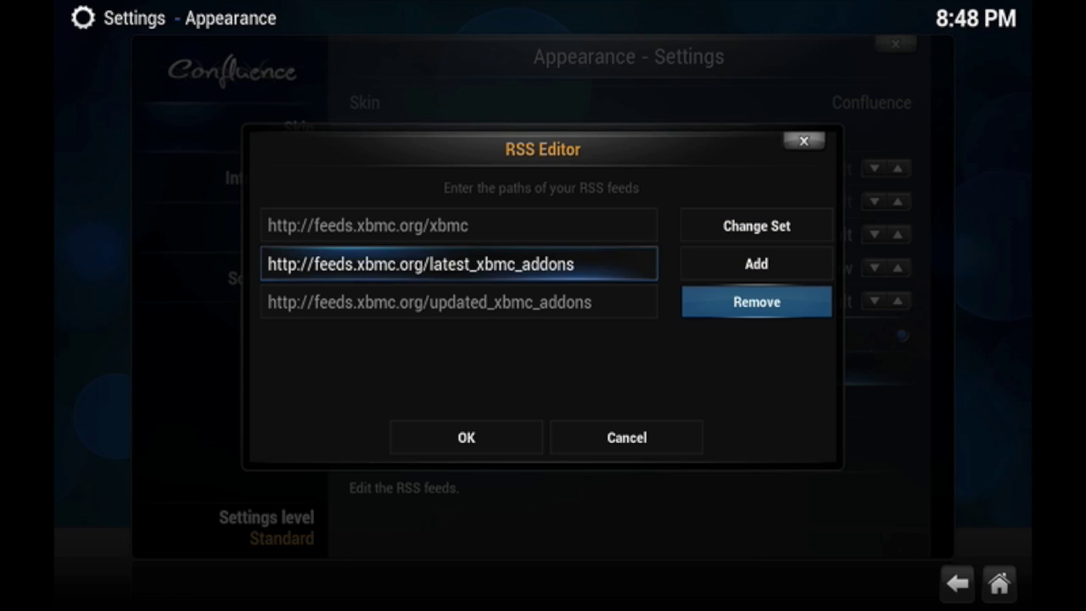
pyautogui.press('Return')
pyautogui.press('Left')
pyautogui.press('Down')
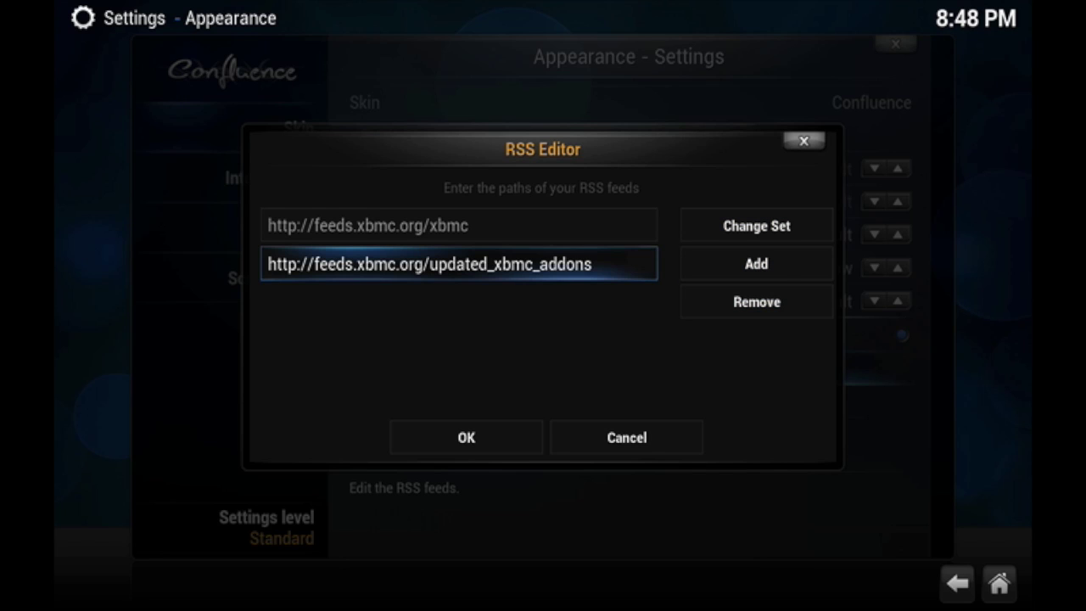
pyautogui.press('Right')
pyautogui.press('Return')
# Start a new RSS feed URL entry, then switch over to Google Chrome.
pyautogui.press('Up')
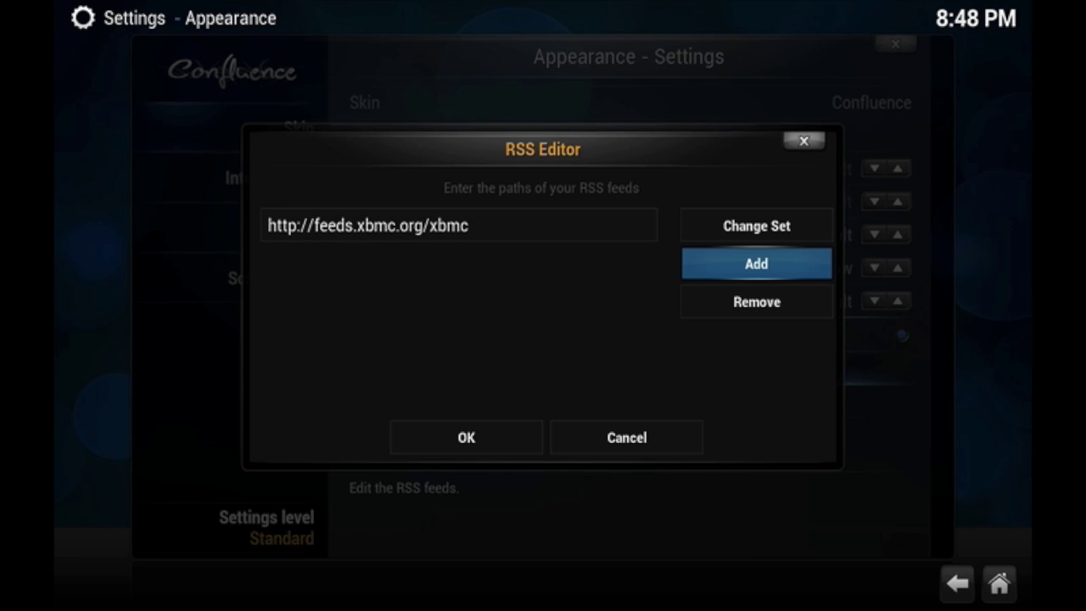
pyautogui.press('Return')
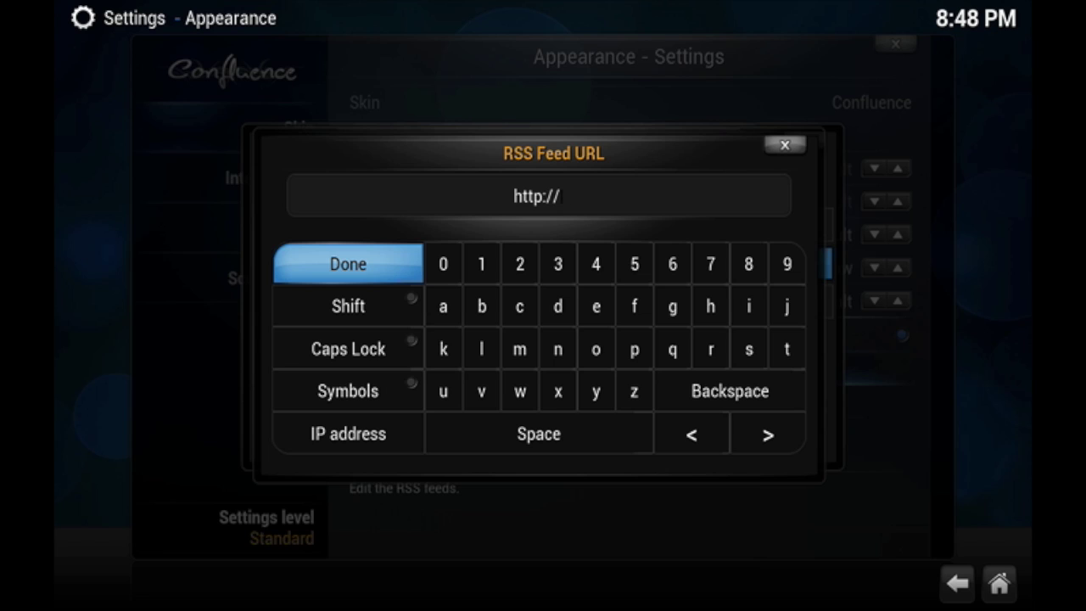
pyautogui.press('super+Tab')
pyautogui.press('super+Tab')
pyautogui.press('super+Tab')
# Copy the Netflix New Releases feed address from dvd.netflix.com/RSSFeeds and return to XBMC.
pyautogui.click(365, 31)
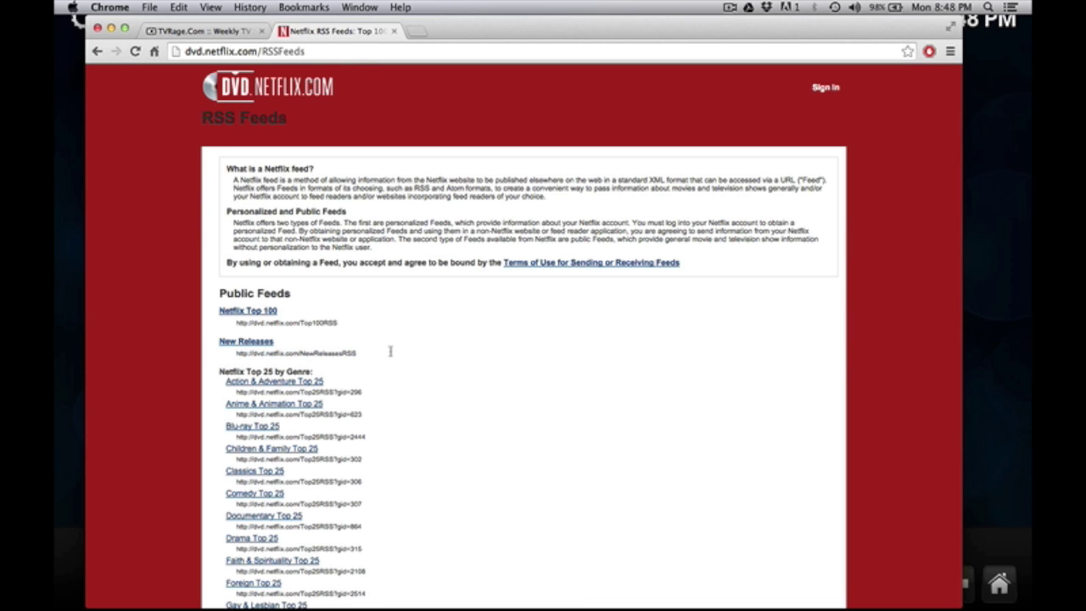
pyautogui.moveTo(360, 356); pyautogui.dragTo(255, 353)
pyautogui.press('super+c')
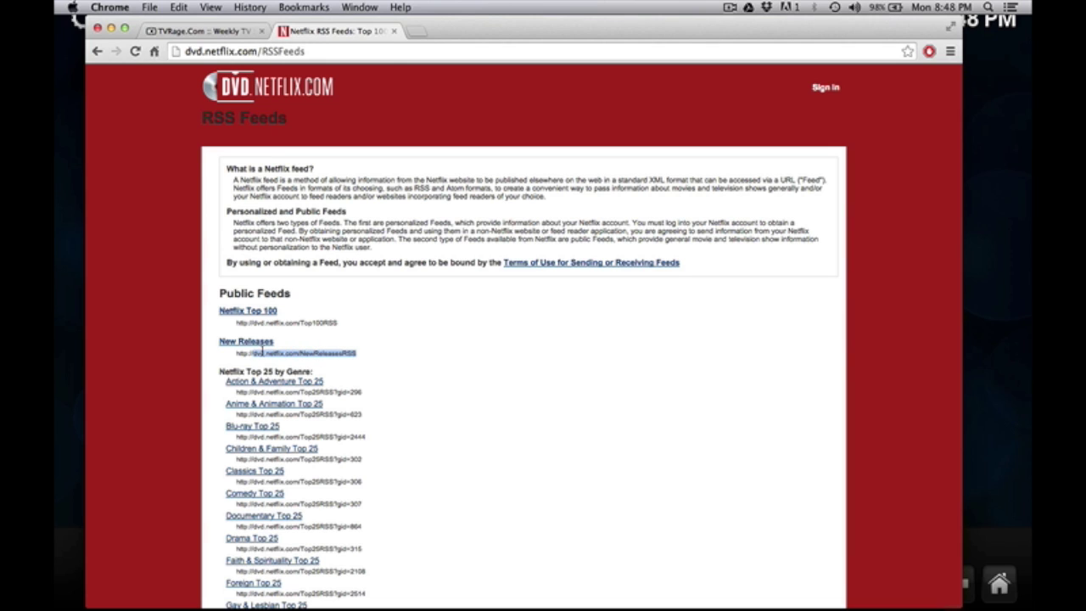
pyautogui.press('super+Tab')
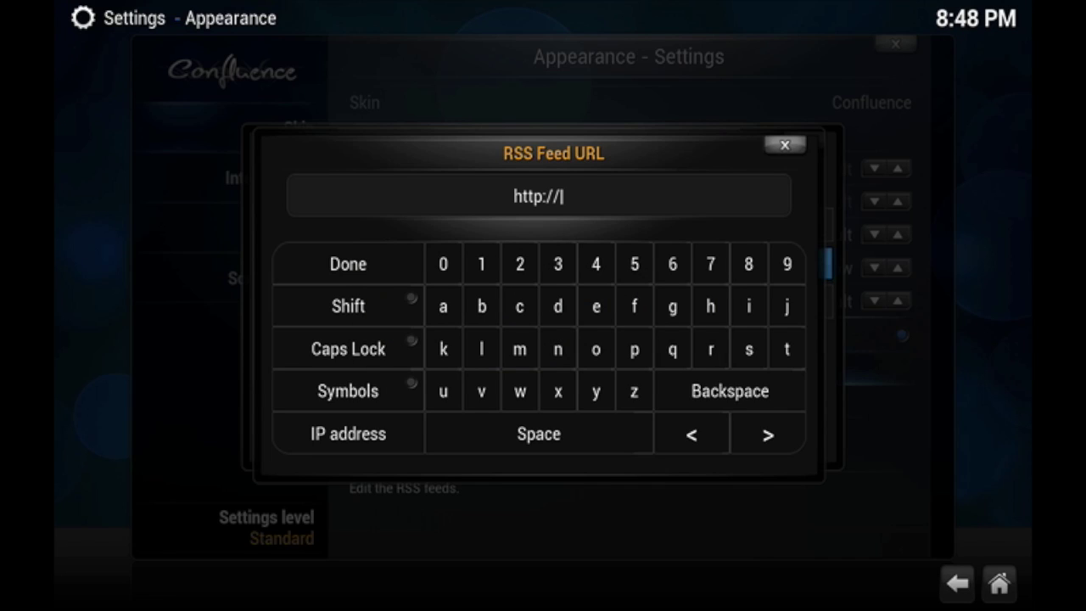
pyautogui.press('super+v')
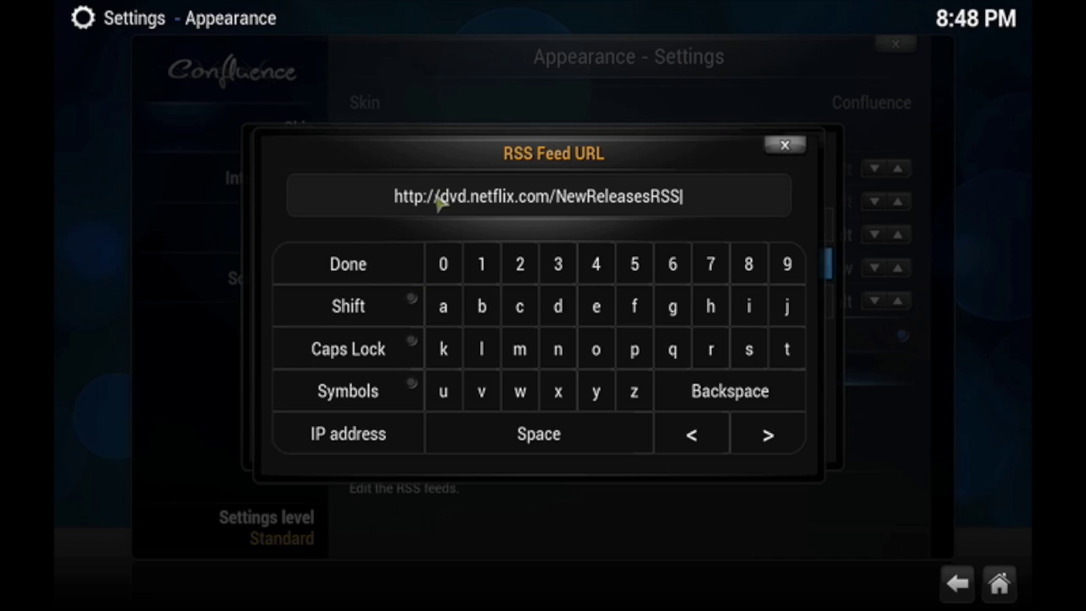
pyautogui.click(356, 265)
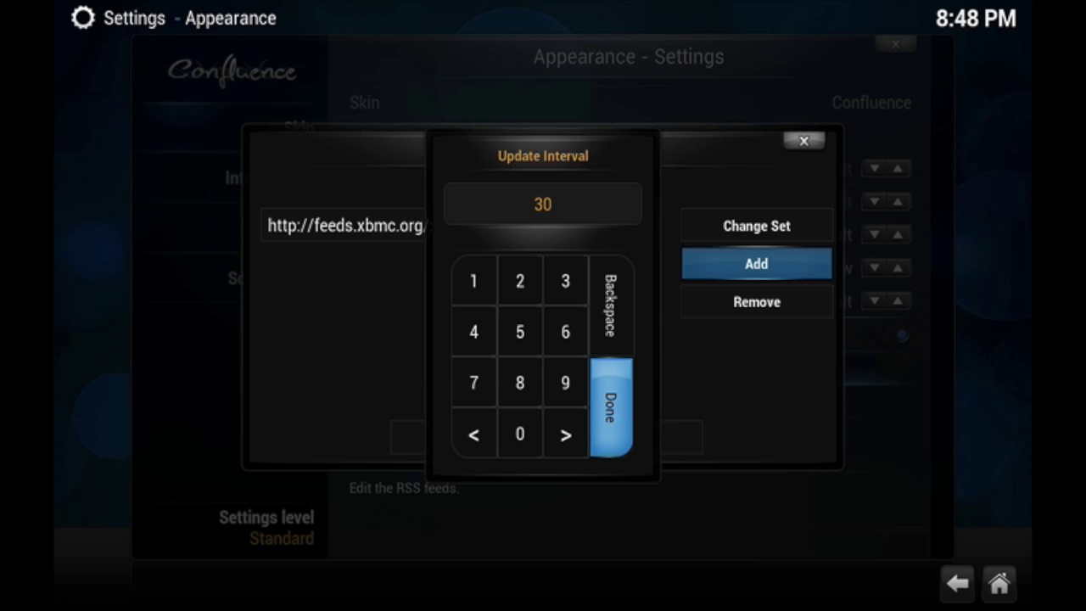
pyautogui.press('Return')
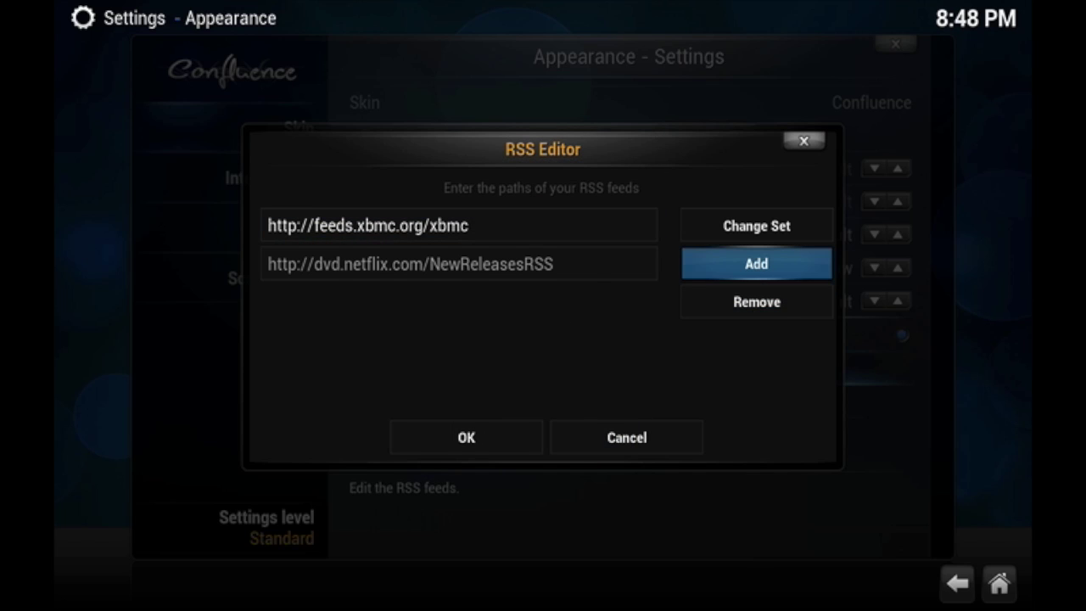
pyautogui.press('Return')
# Copy the TVRage This Week feed address from the Chrome tab and return to XBMC.
pyautogui.press('super+Tab')
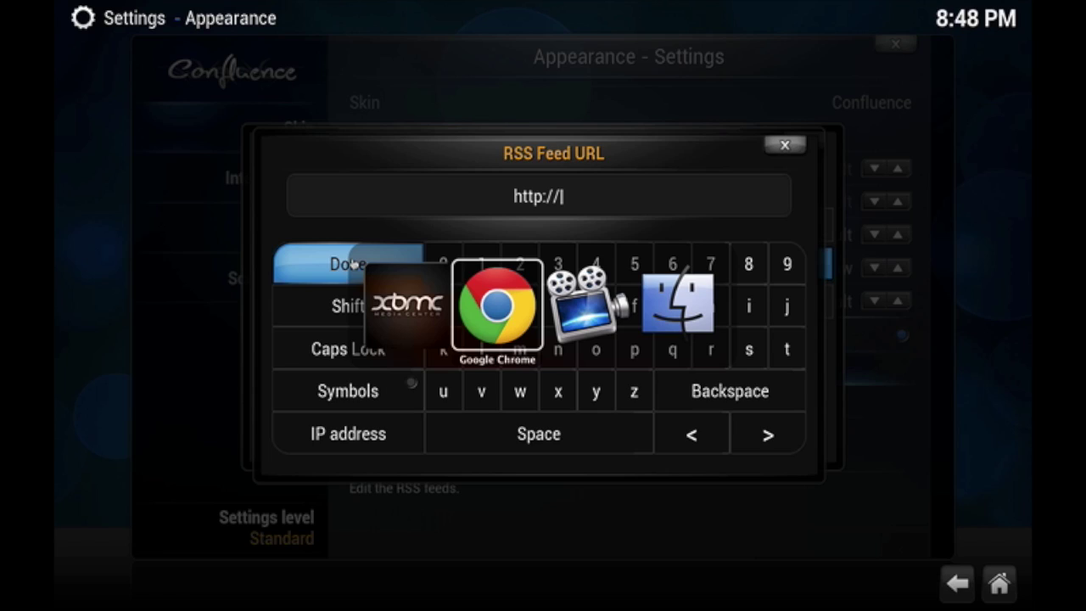
pyautogui.click(198, 31)
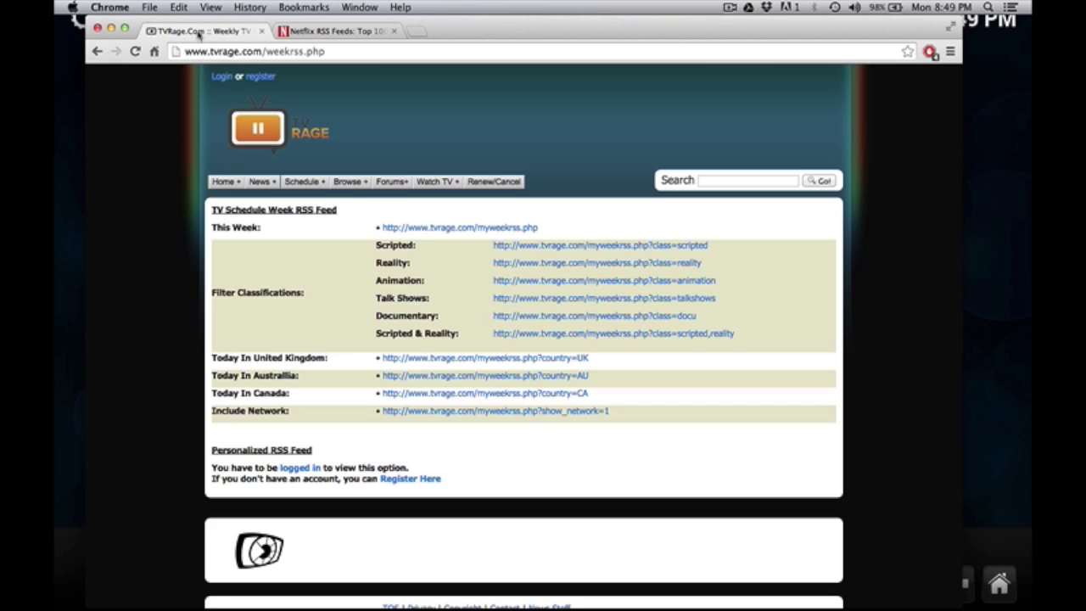
pyautogui.moveTo(543, 233); pyautogui.dragTo(411, 232)
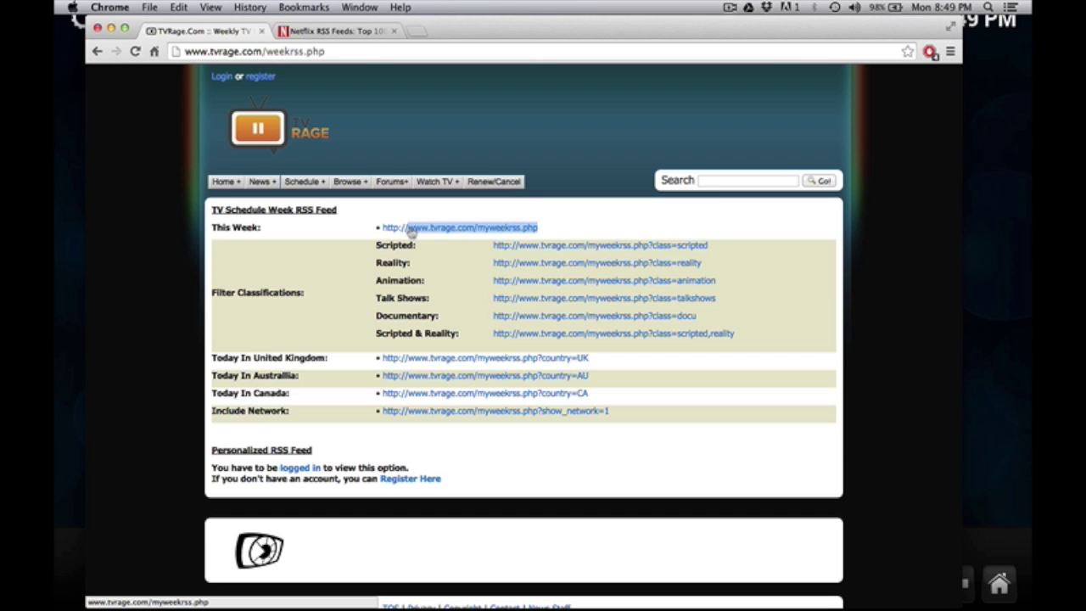
pyautogui.press('super+c')
pyautogui.press('super+Tab')
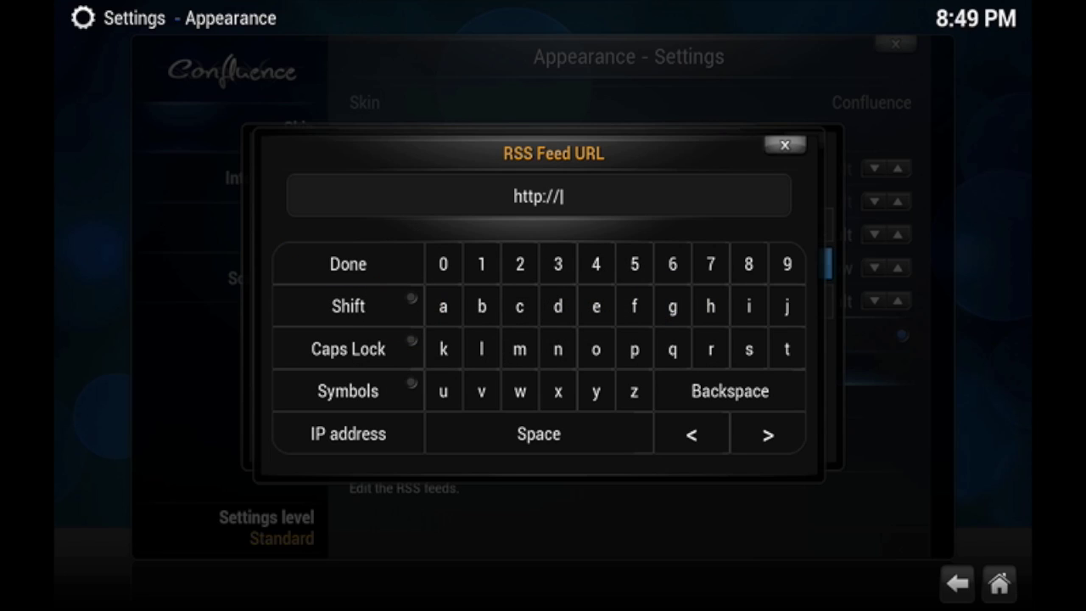
pyautogui.press('super+v')
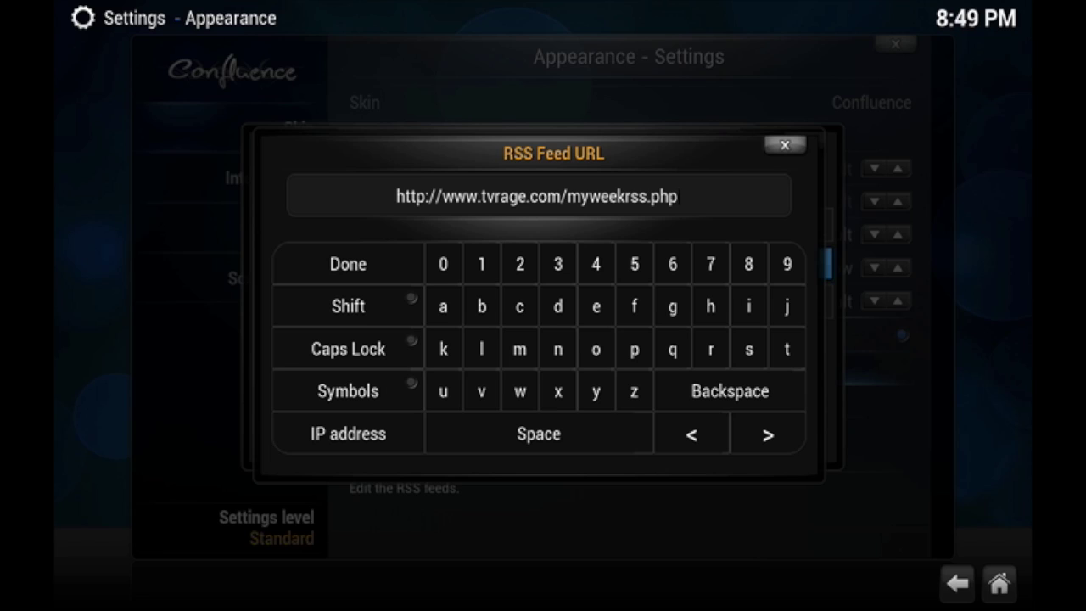
pyautogui.click(370, 264)
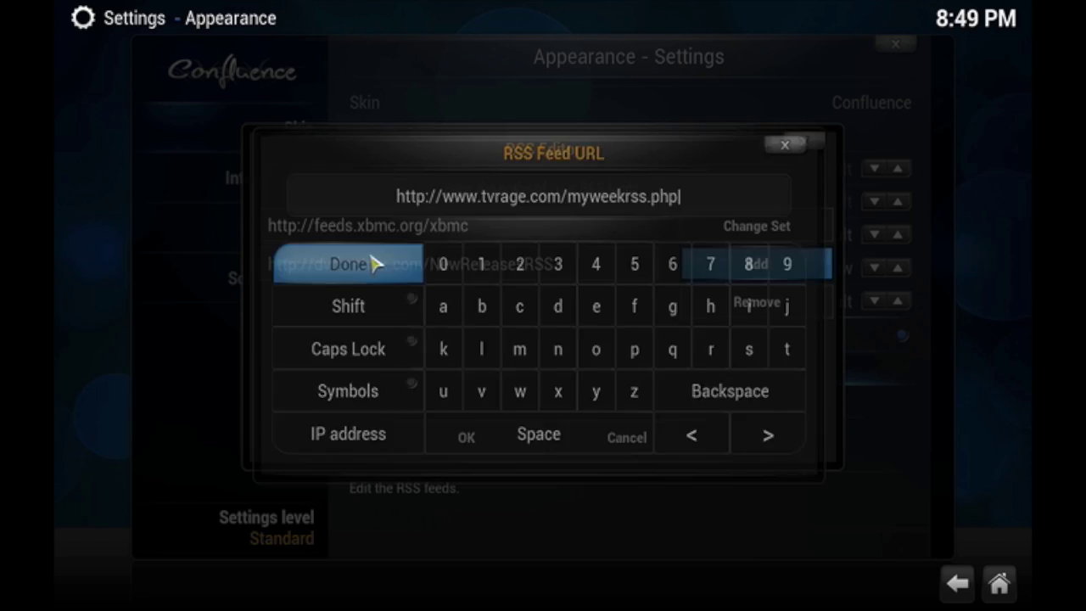
pyautogui.click(623, 421)
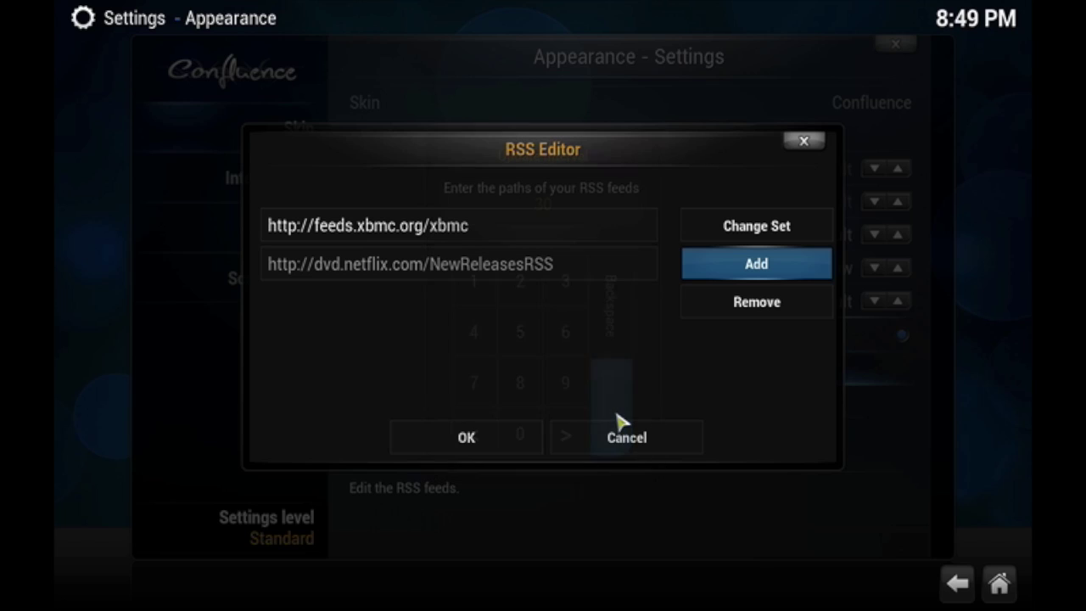
pyautogui.click(473, 439)
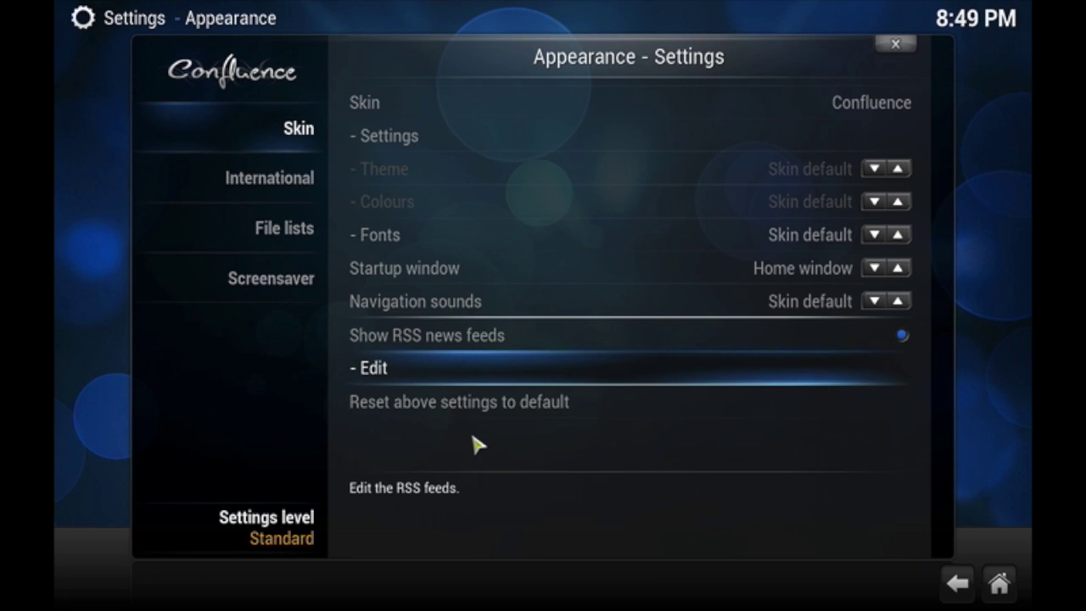
# Back out to the home screen, where the ticker shows Netflix titles like Guardians of the Galaxy.
pyautogui.press('Escape')
pyautogui.press('Escape')
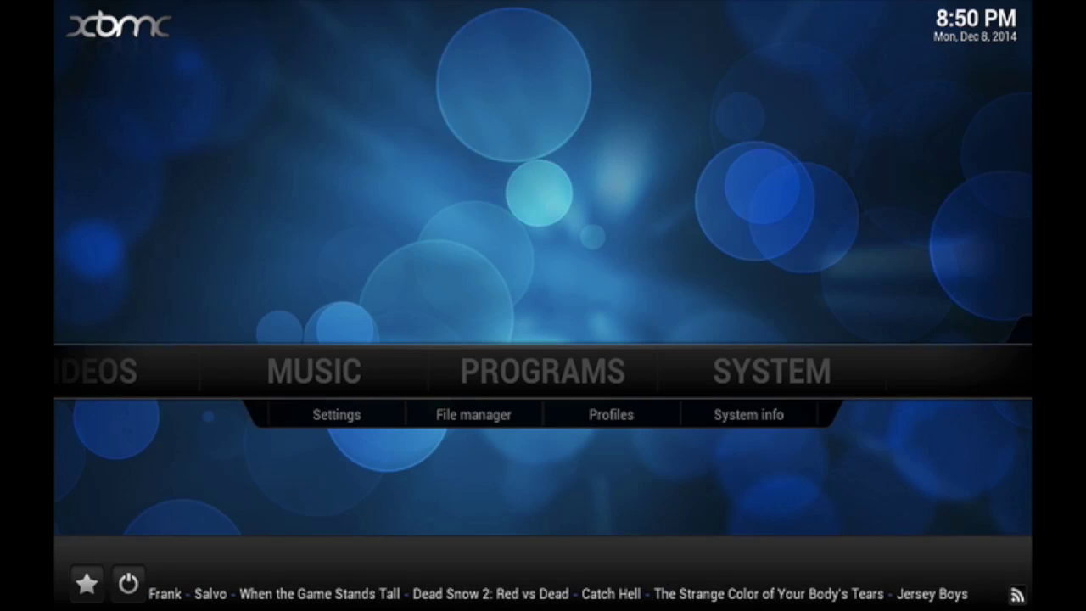
pyautogui.press('Down')
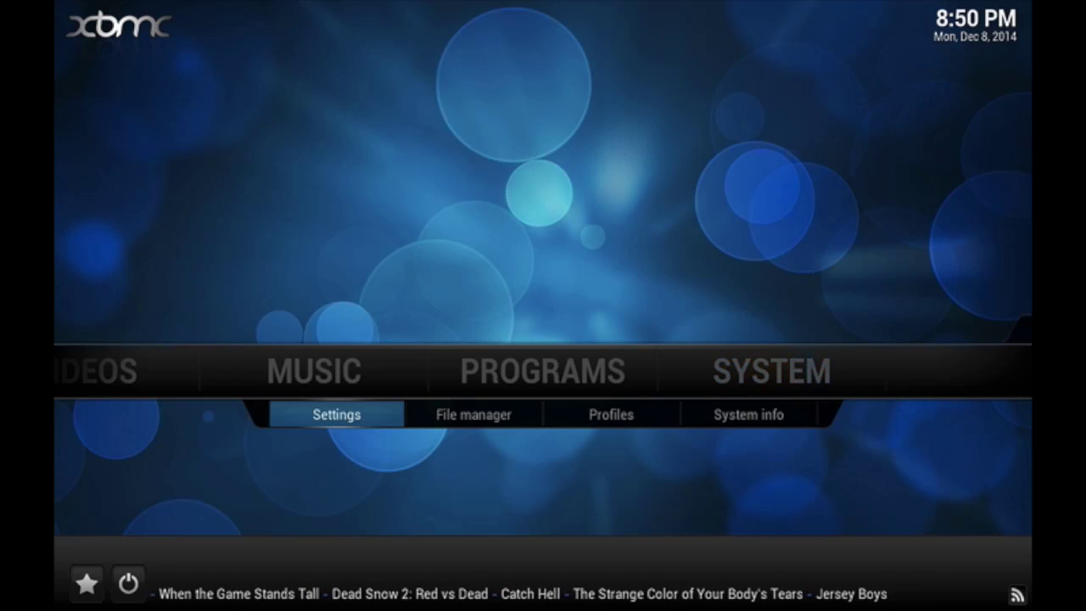
pyautogui.press('Return')
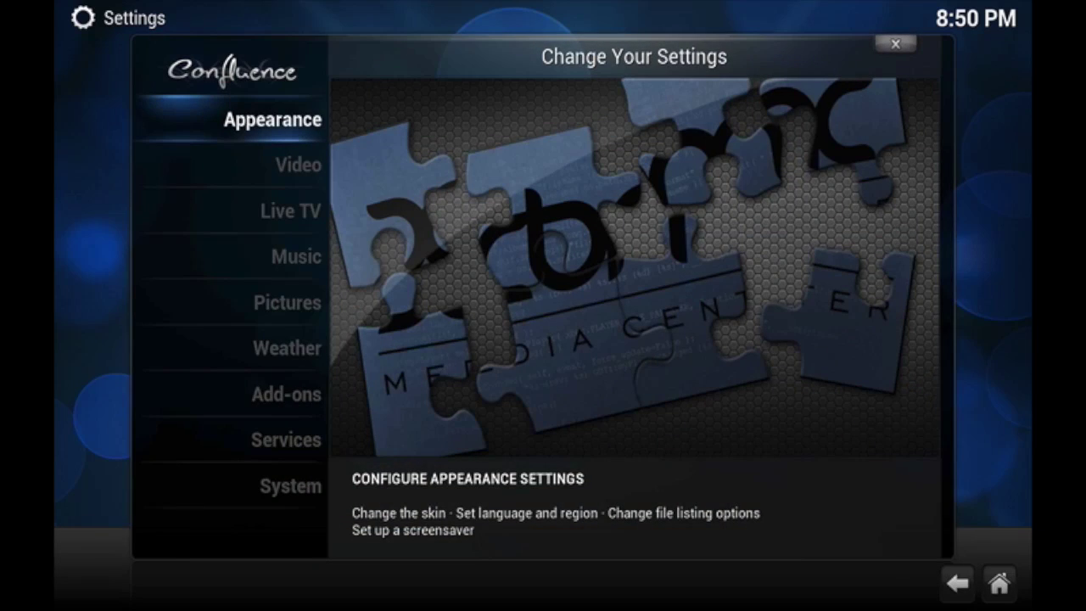
pyautogui.press('Return')
pyautogui.press('Down')
pyautogui.press('Down')
pyautogui.press('Down')
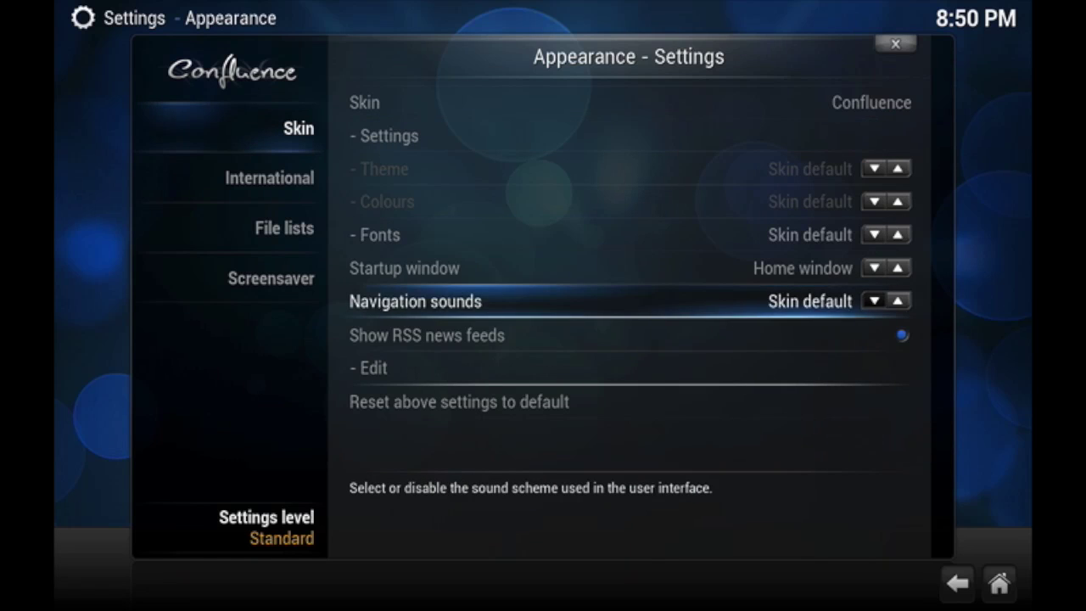
pyautogui.press('Down')
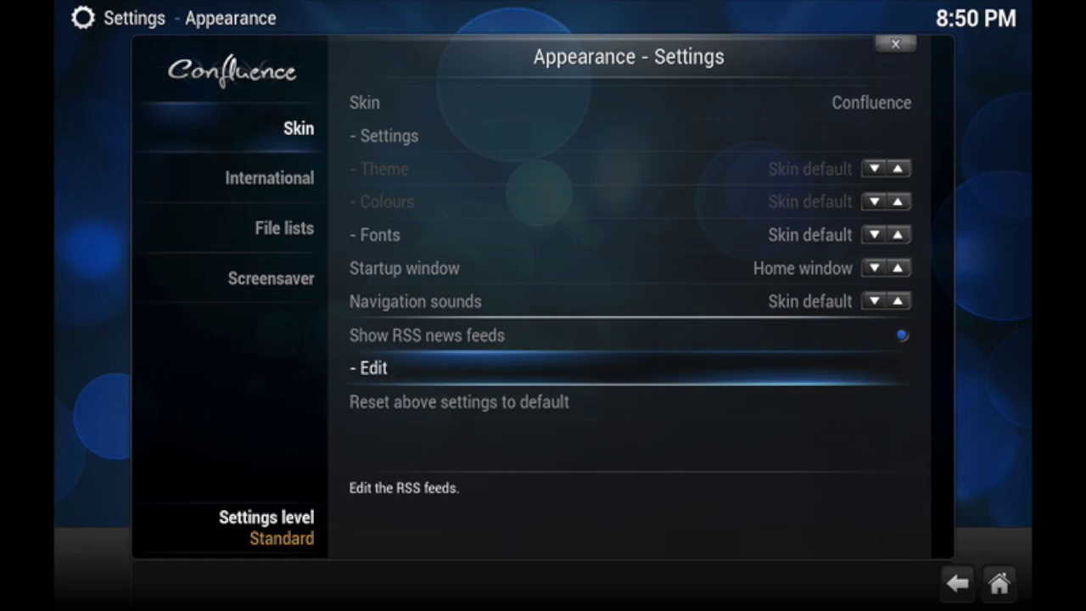
pyautogui.press('Return')
pyautogui.press('Escape')
pyautogui.press('Escape')
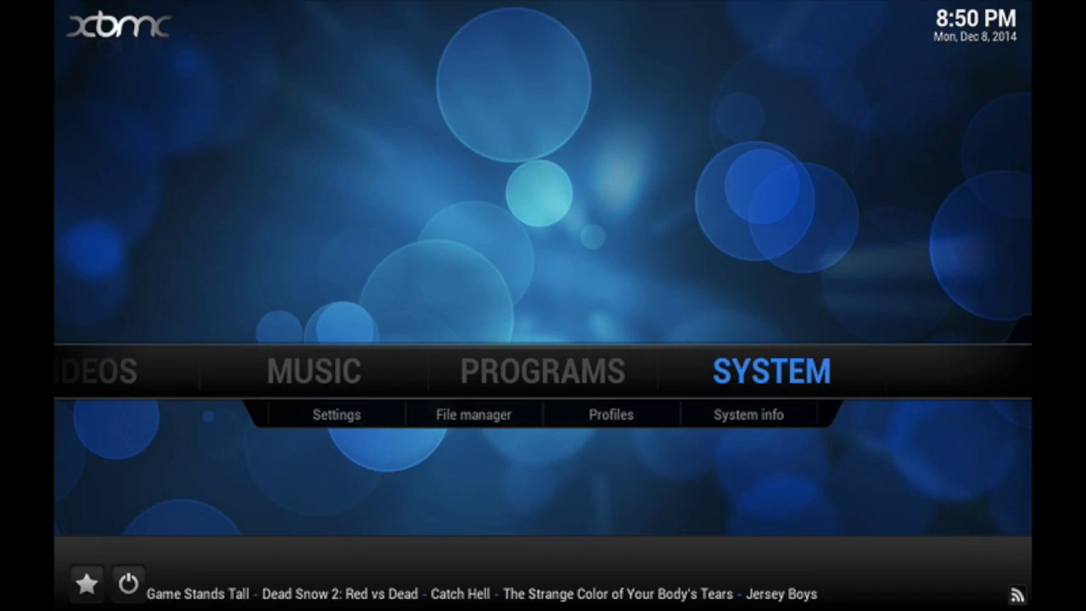